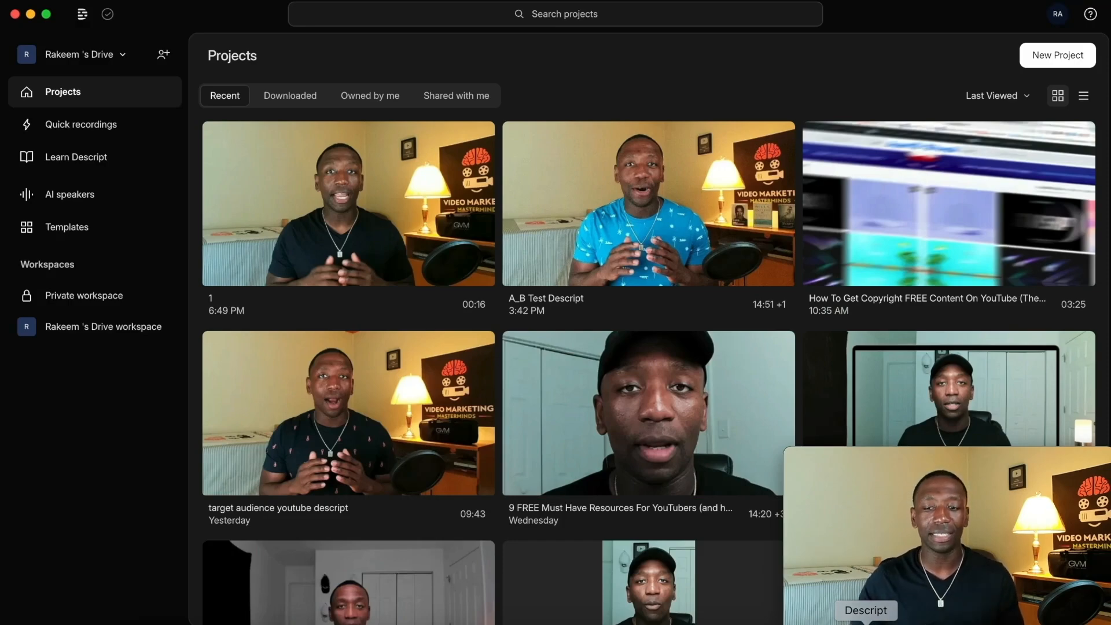
Look through the recent projects and create a new video project.
scroll(610, 378, "down", 15)
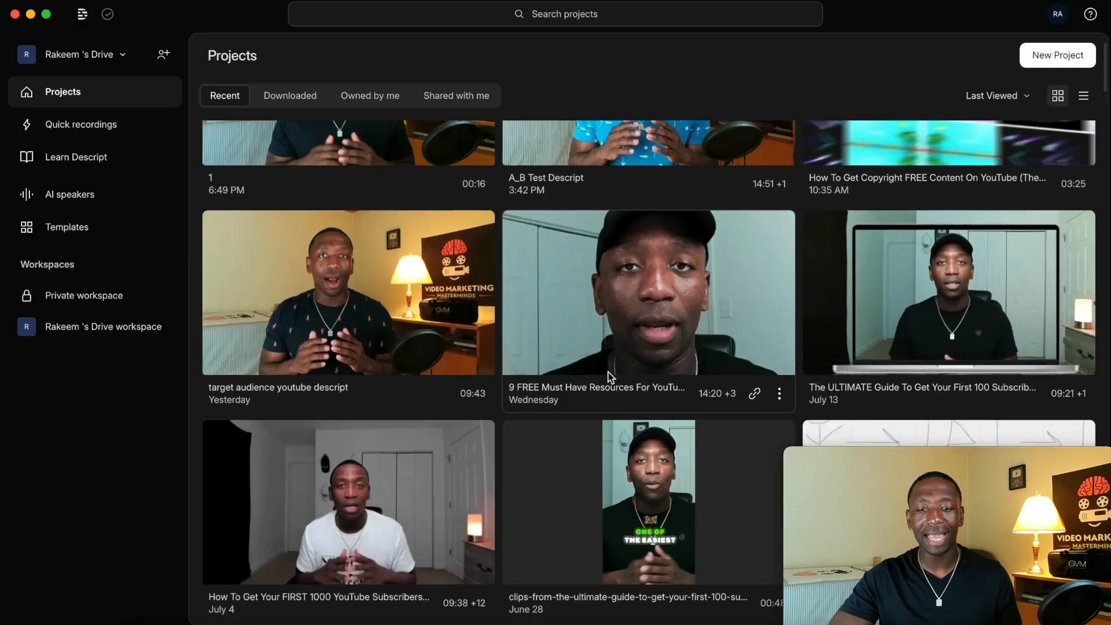
scroll(610, 377, "down", 4)
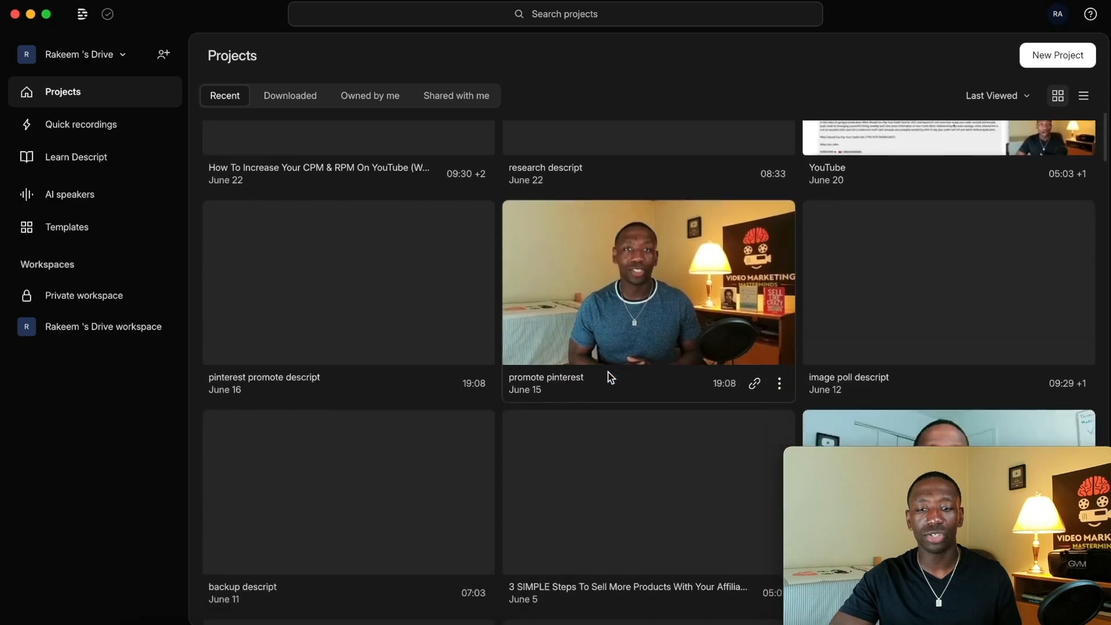
scroll(611, 377, "up", 16)
scroll(610, 377, "up", 2)
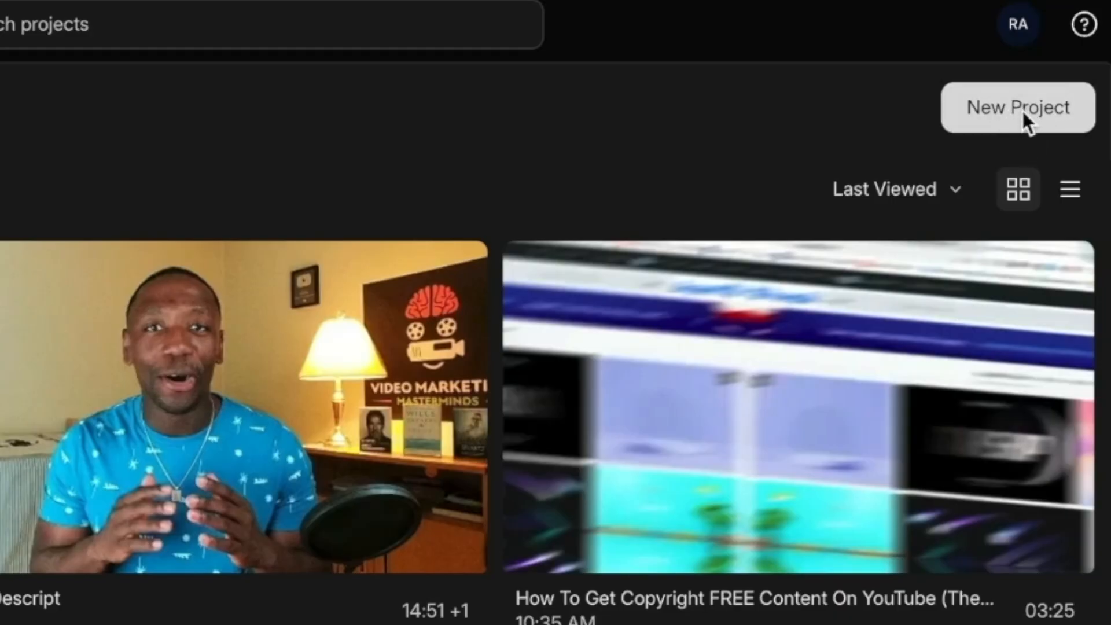
left_click(1018, 109)
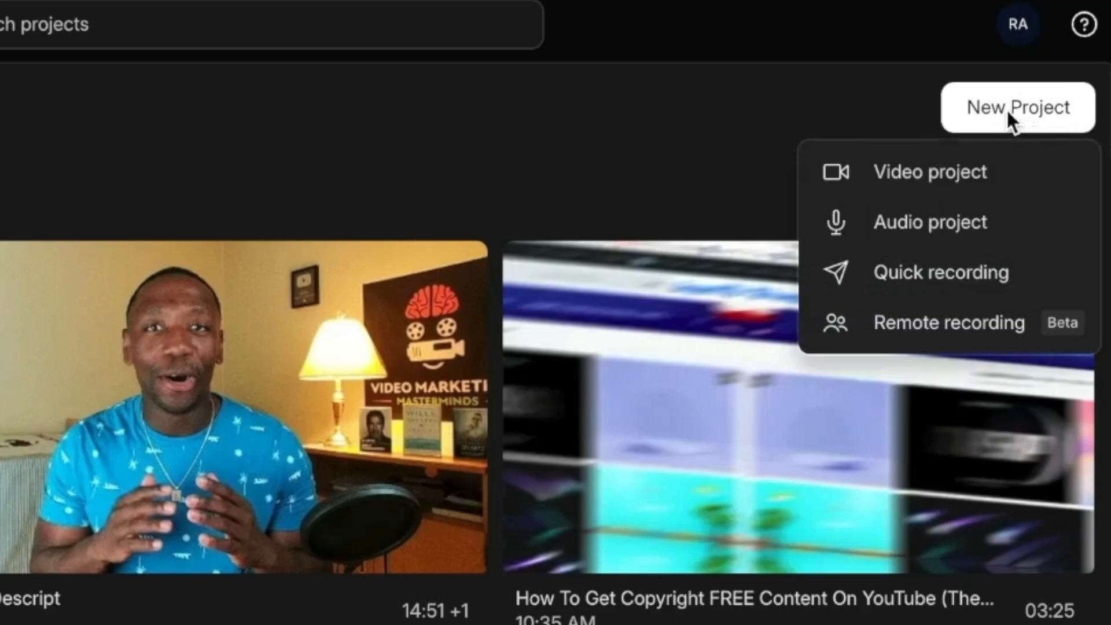
left_click(898, 172)
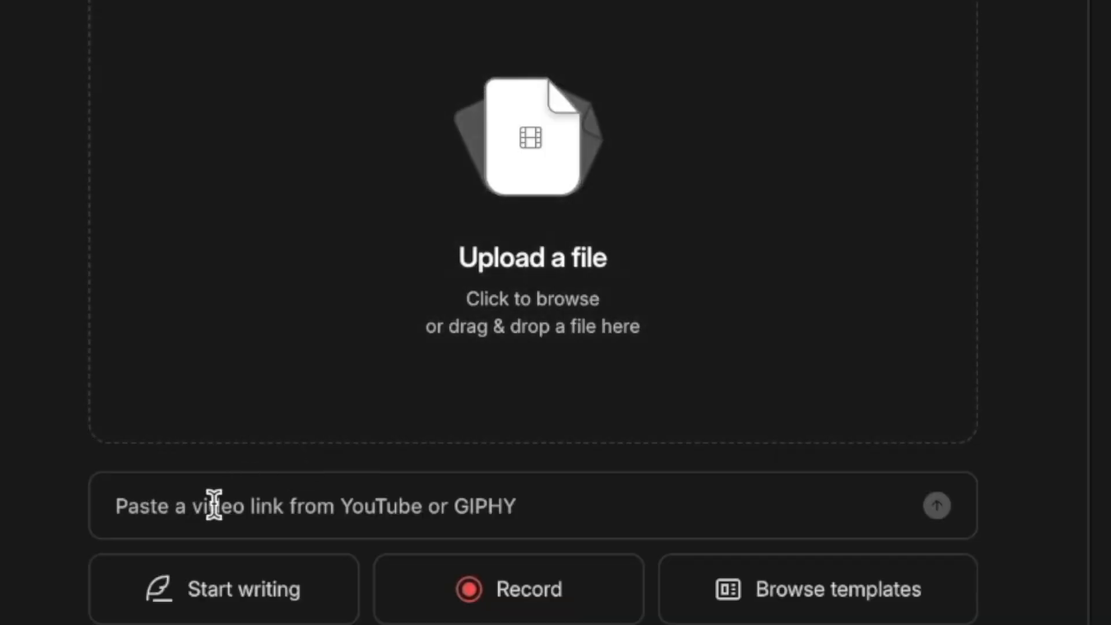
Import the video from the copied YouTube link into the project and look through its transcript.
left_click(214, 505)
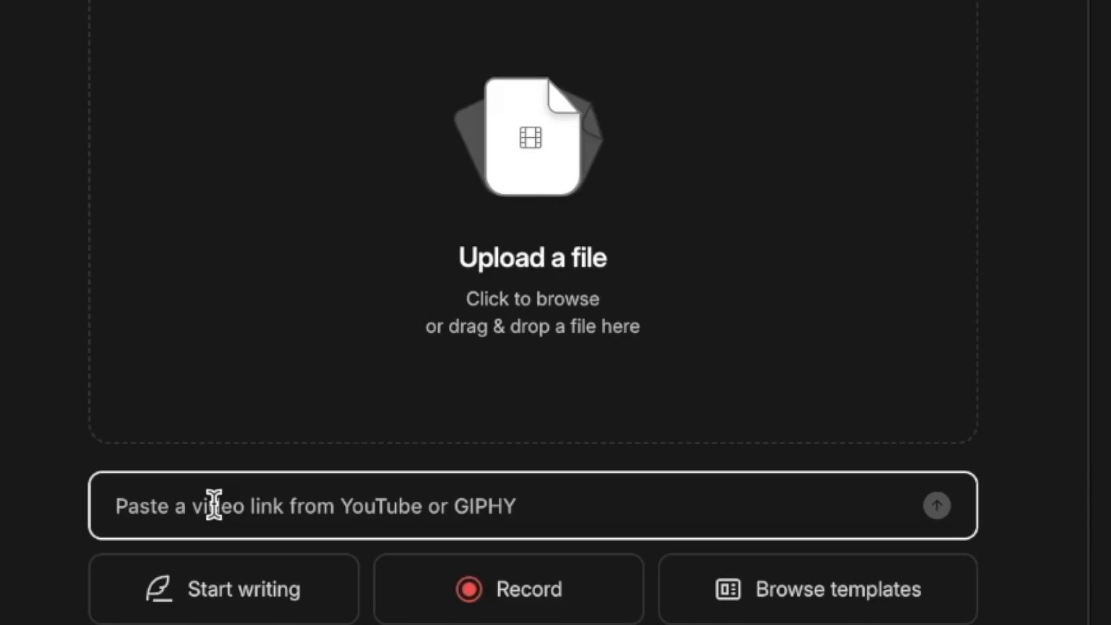
type("https://youtu.be/1I09Aac2Ucc")
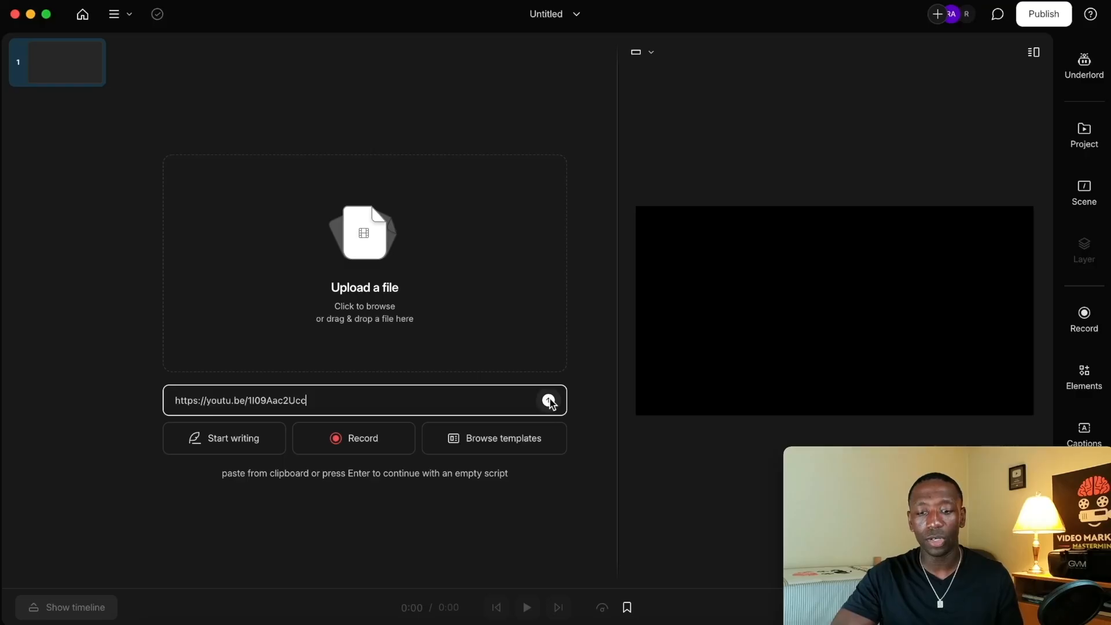
left_click(549, 400)
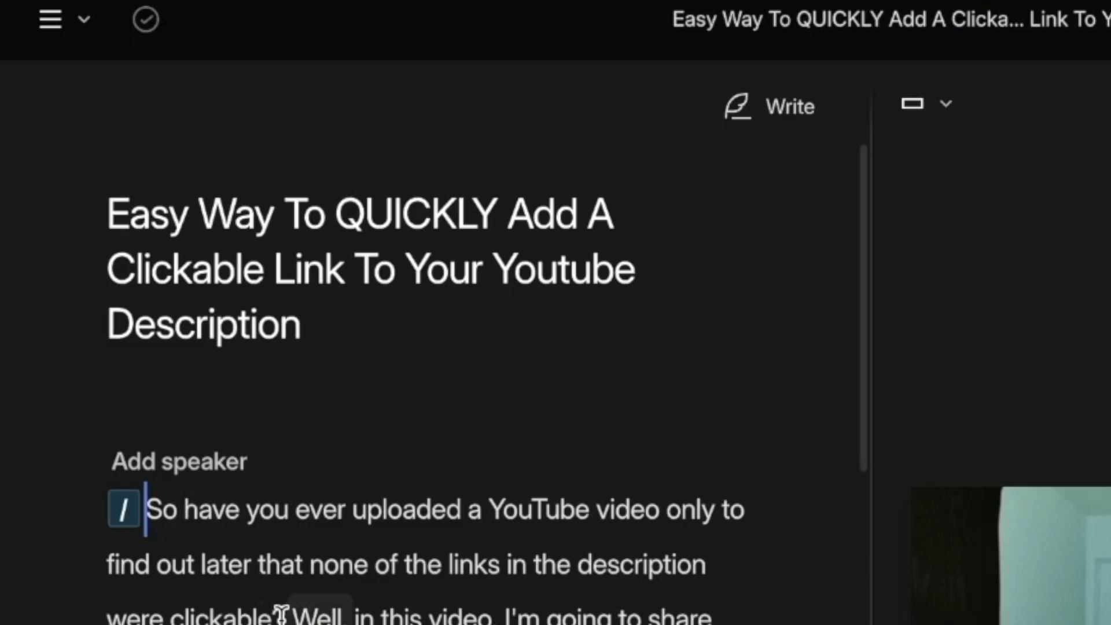
scroll(218, 282, "down", 3)
scroll(281, 613, "down", 20)
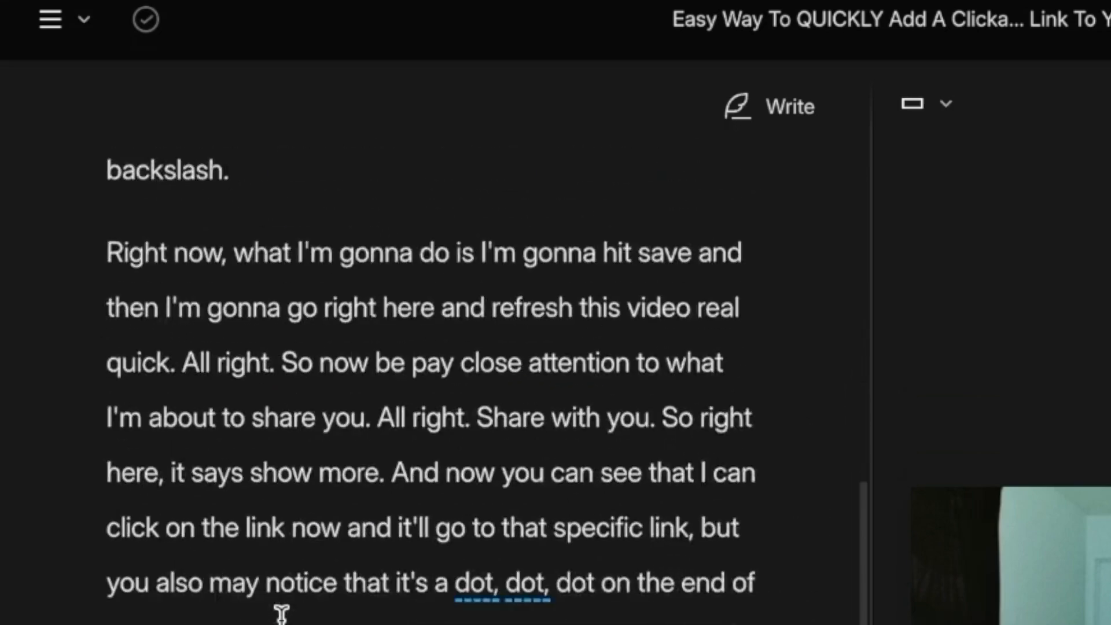
scroll(282, 613, "up", 20)
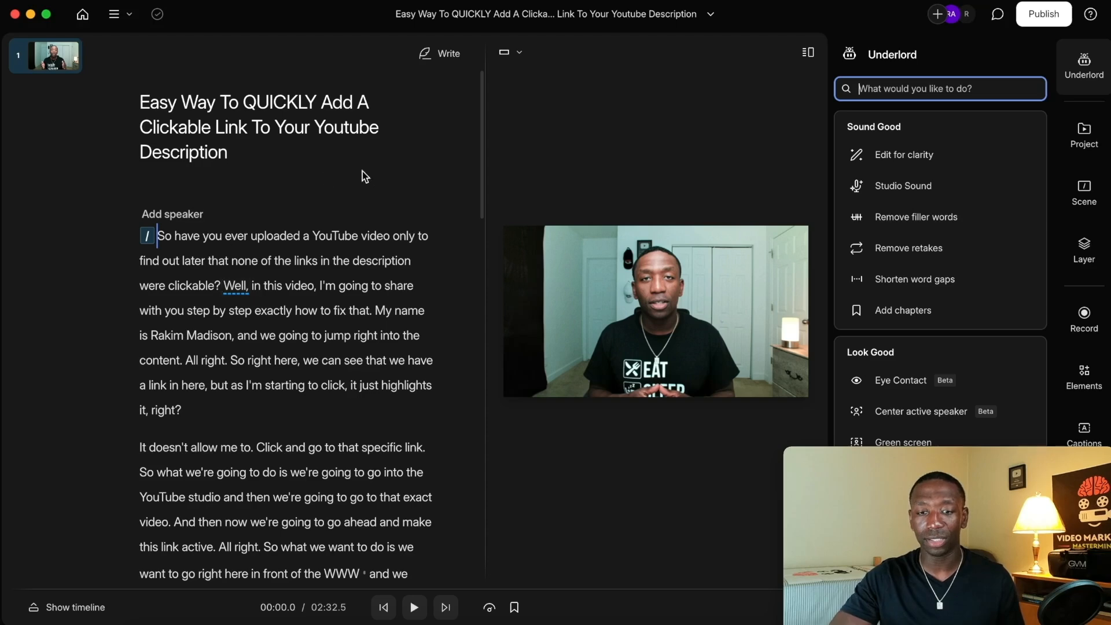
Open Underlord's Translate tool and look through the available target languages.
left_click(1090, 73)
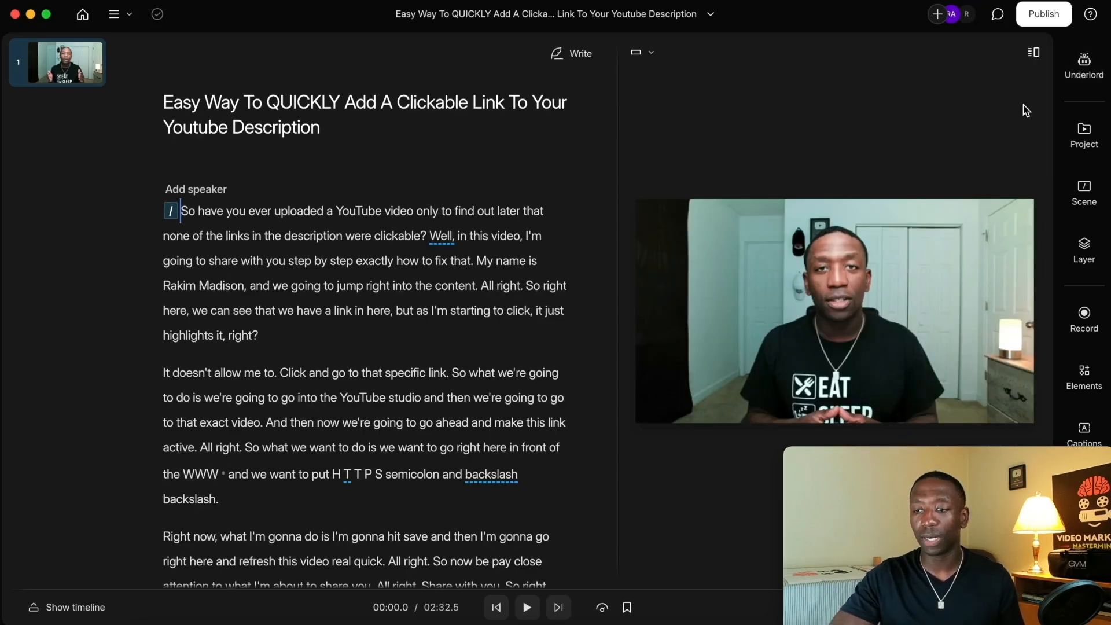
left_click(1084, 64)
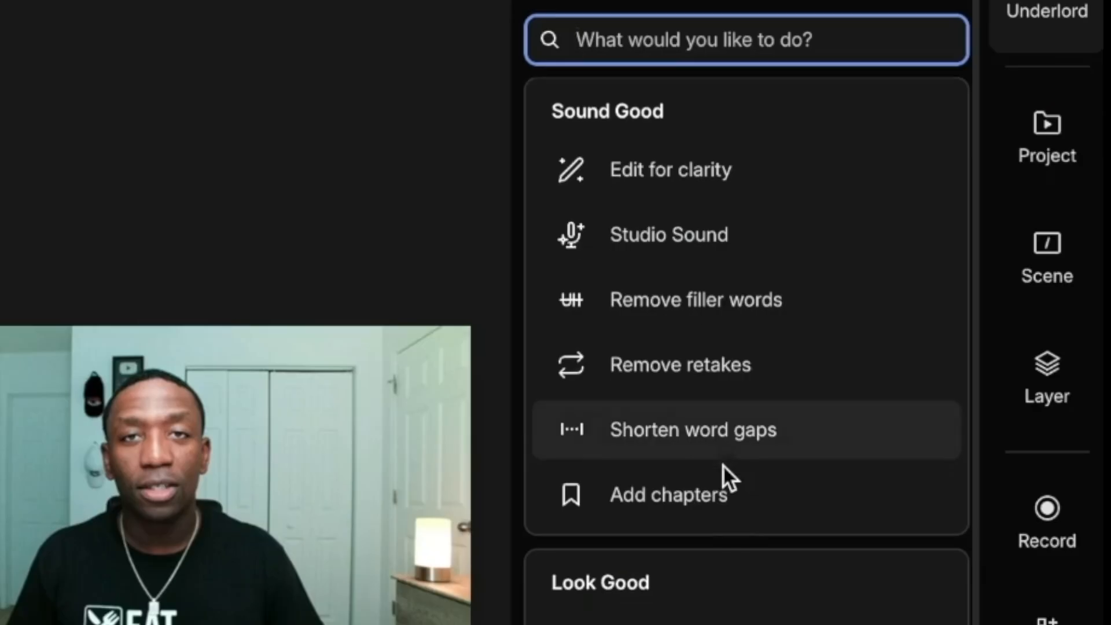
scroll(931, 297, "down", 6)
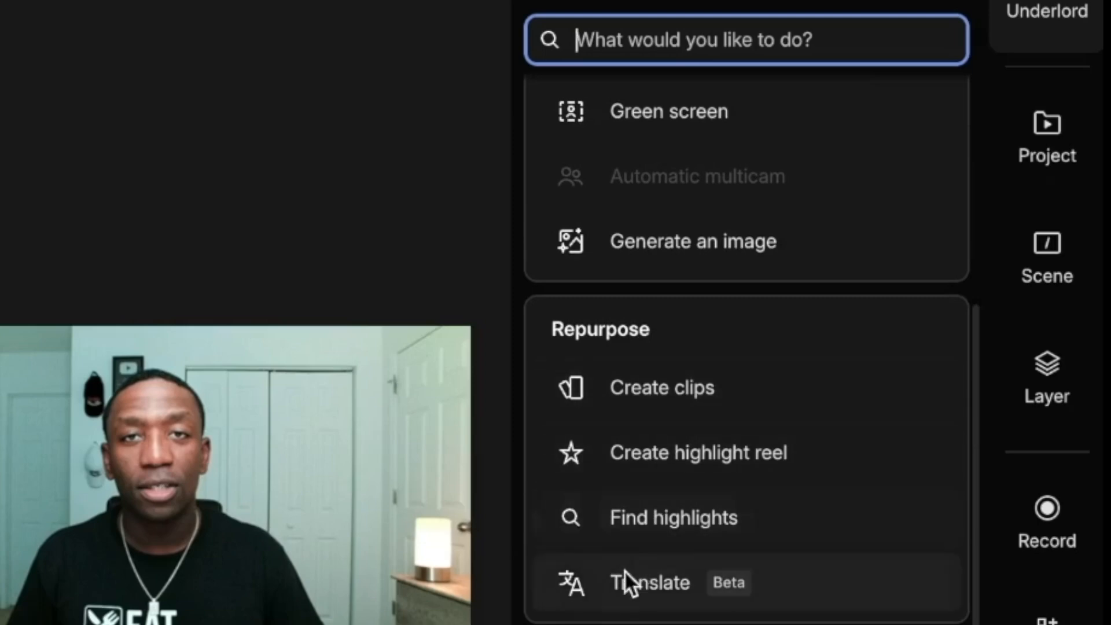
mouse_move(675, 585)
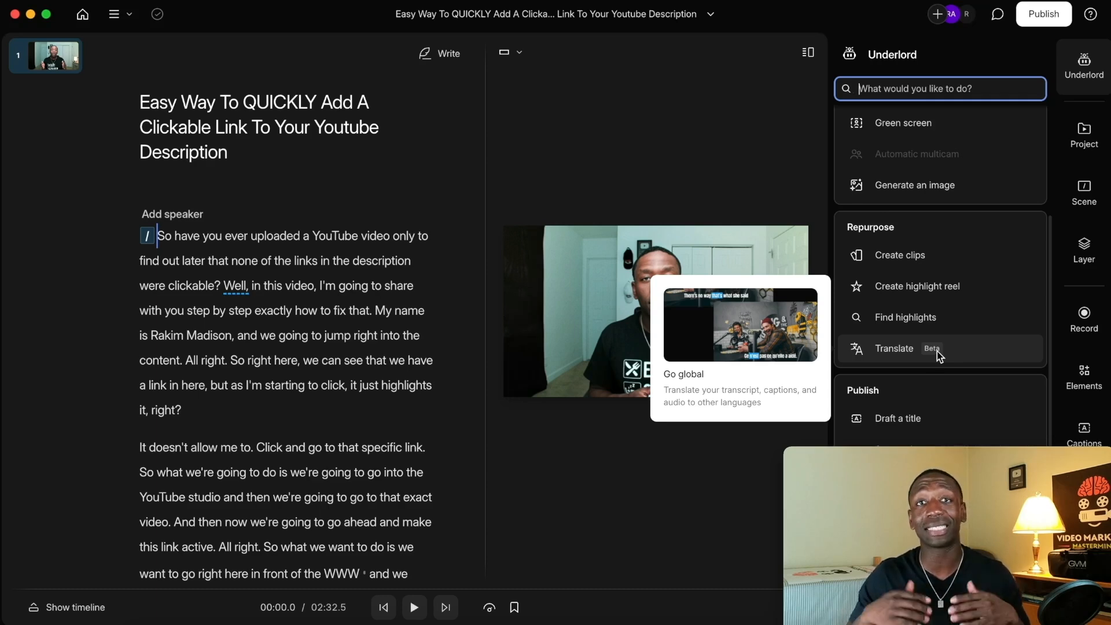
left_click(901, 350)
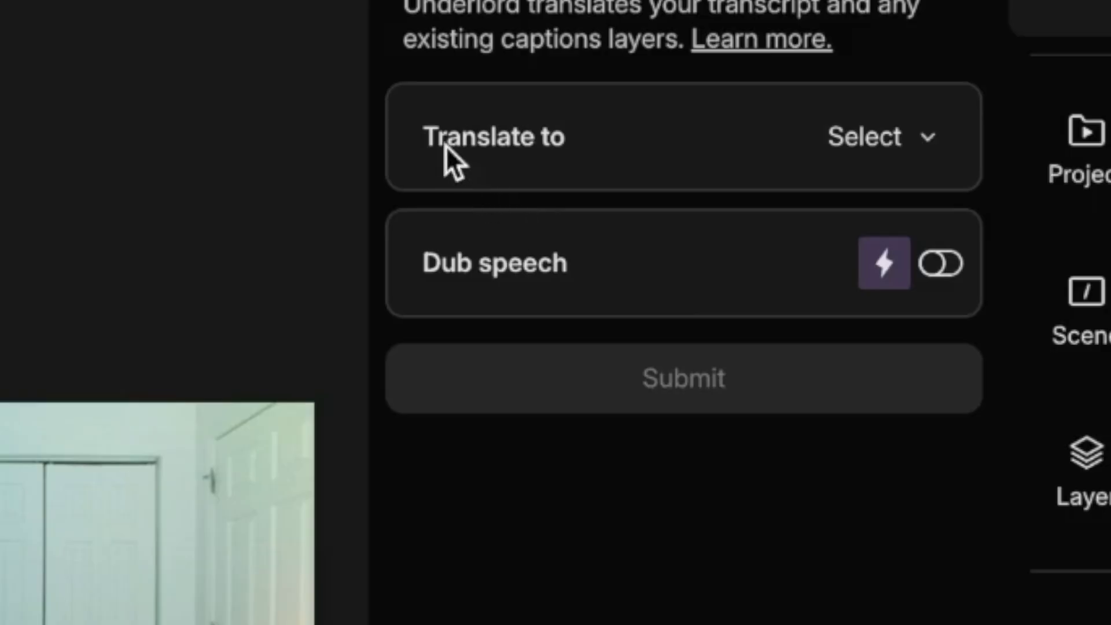
left_click(928, 139)
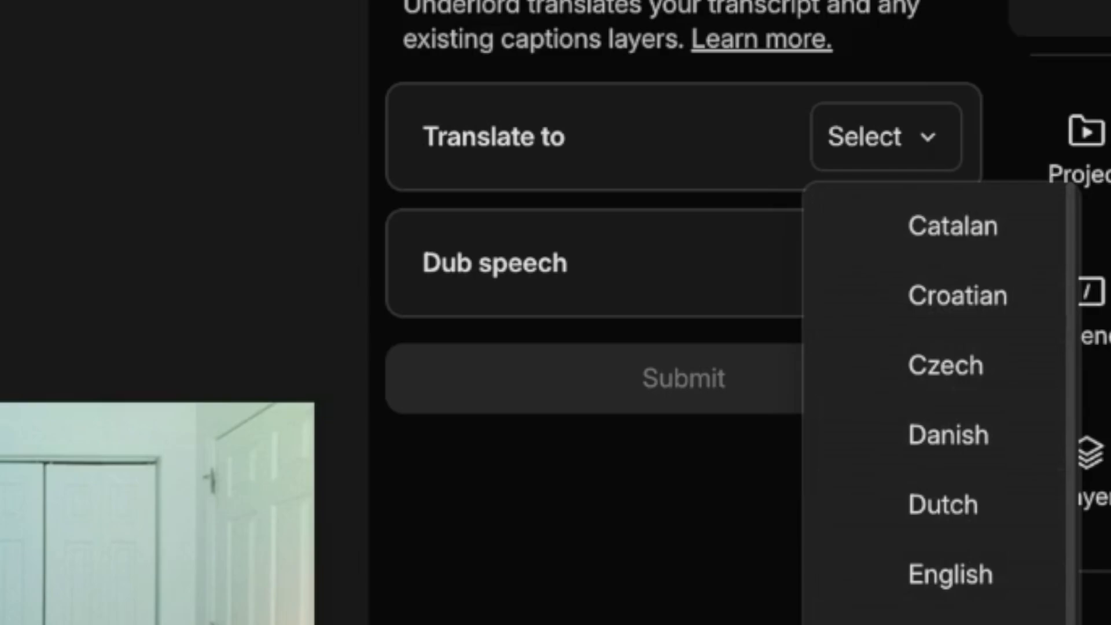
left_click(694, 189)
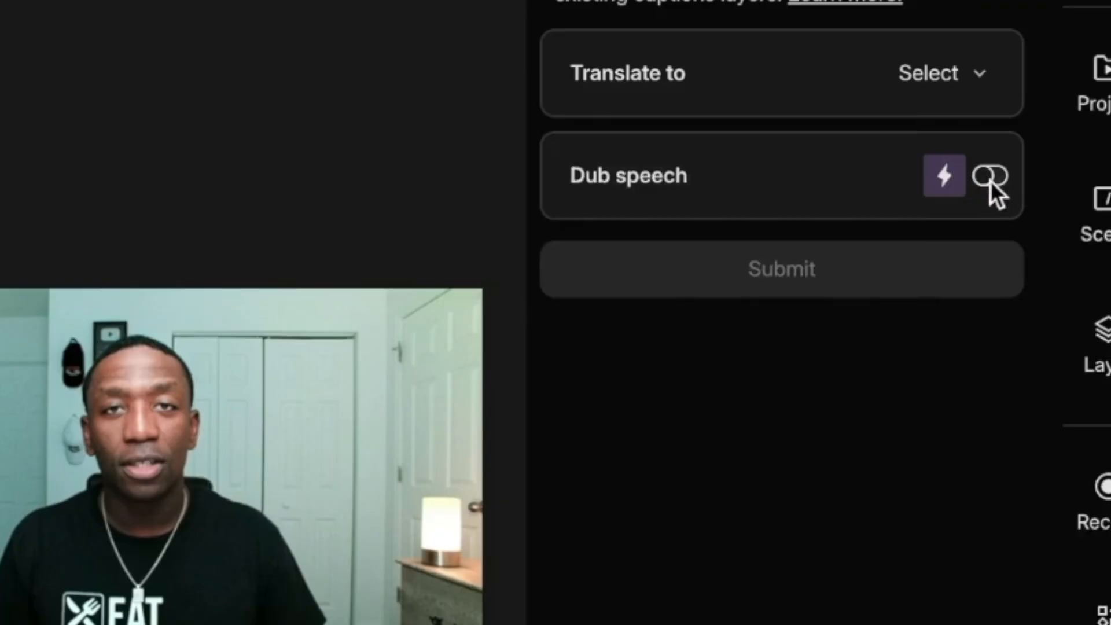
Turn on speech dubbing and set the translation language to Spanish.
left_click(990, 179)
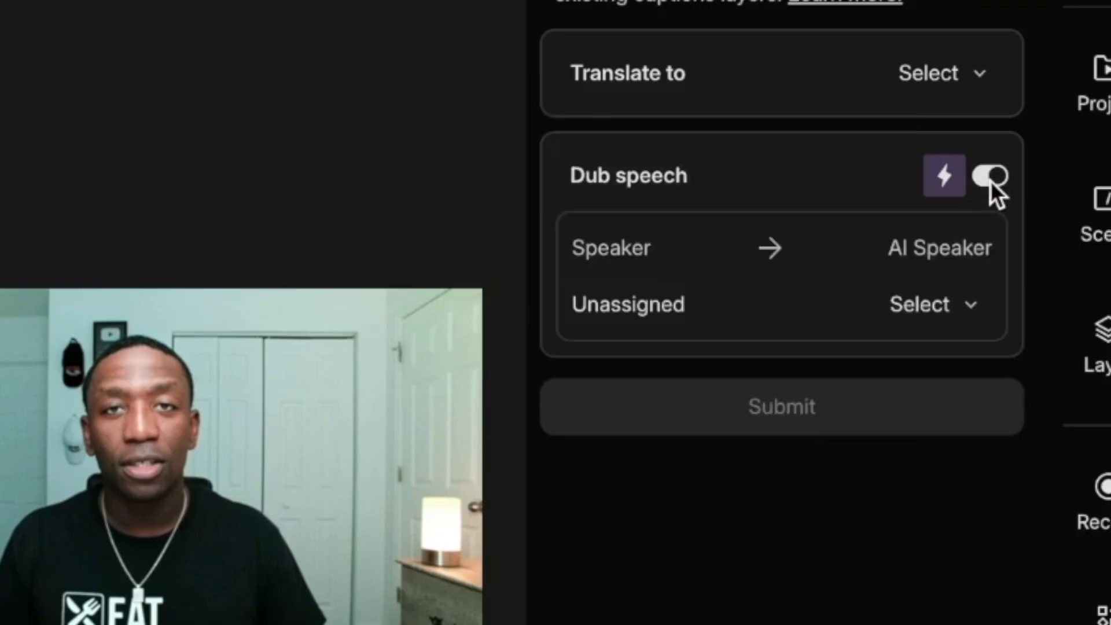
left_click(980, 74)
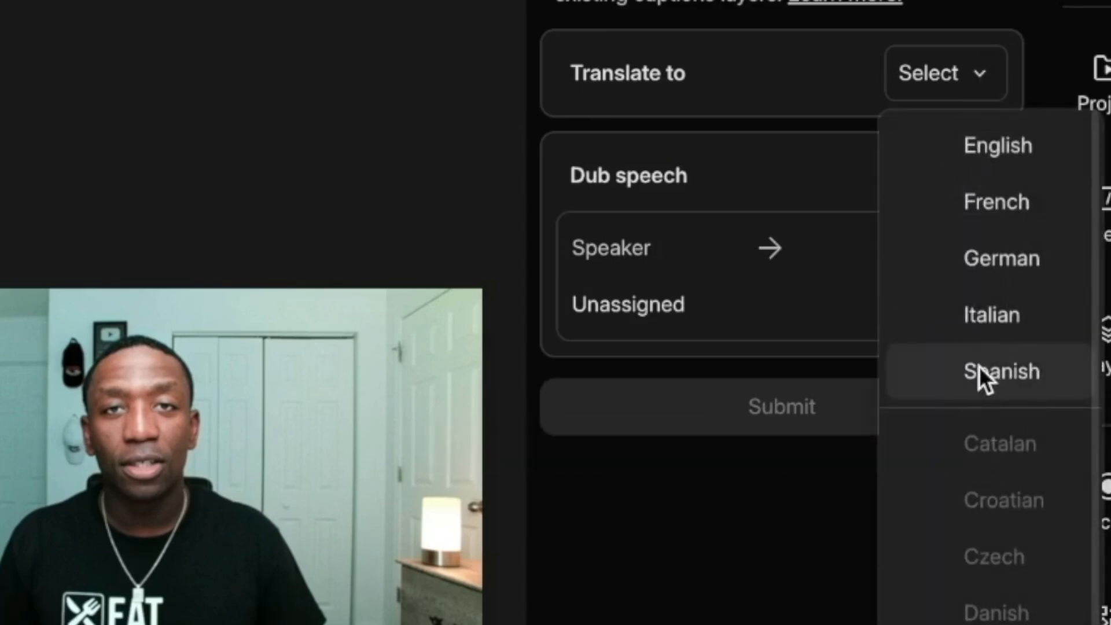
left_click(1007, 372)
left_click(814, 55)
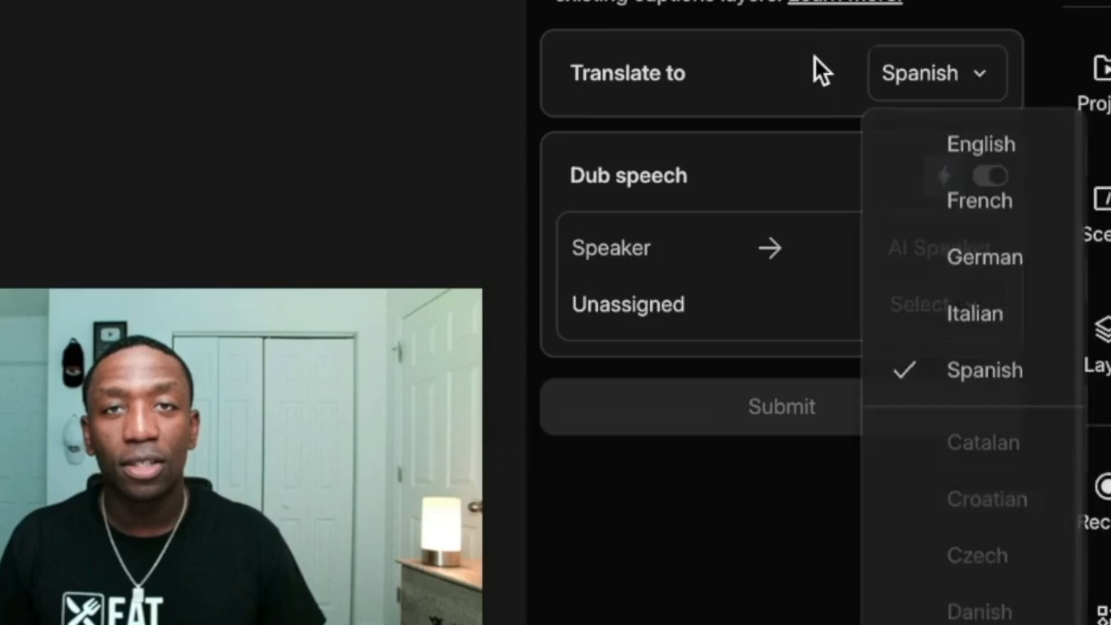
left_click(815, 56)
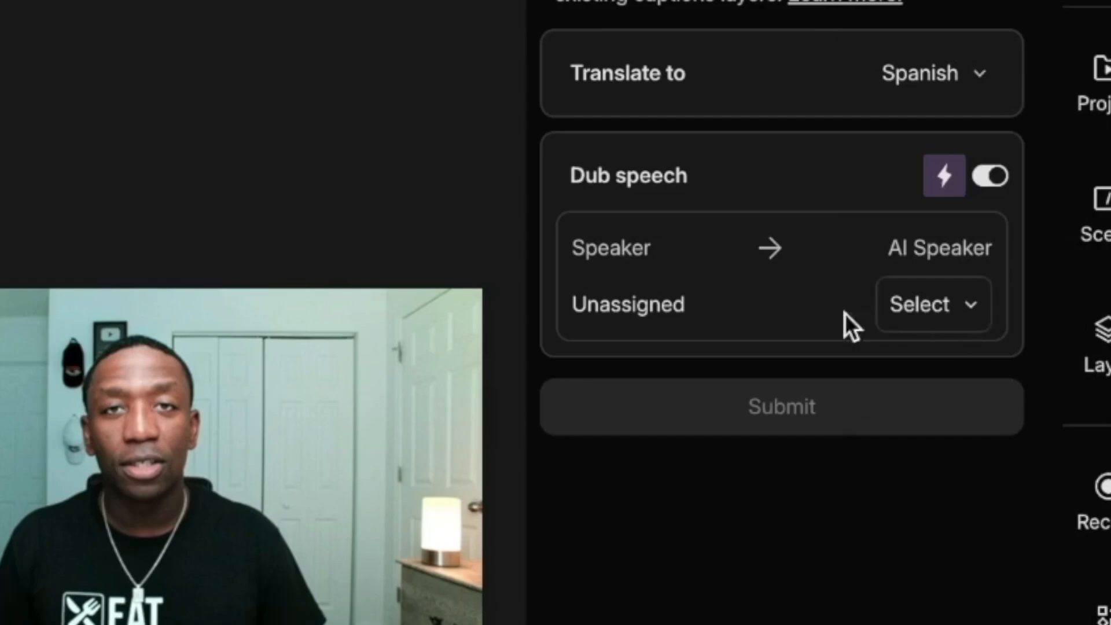
Assign the custom 2024 AI speaker as the dubbing voice for the unassigned speaker and submit the translation.
left_click(955, 301)
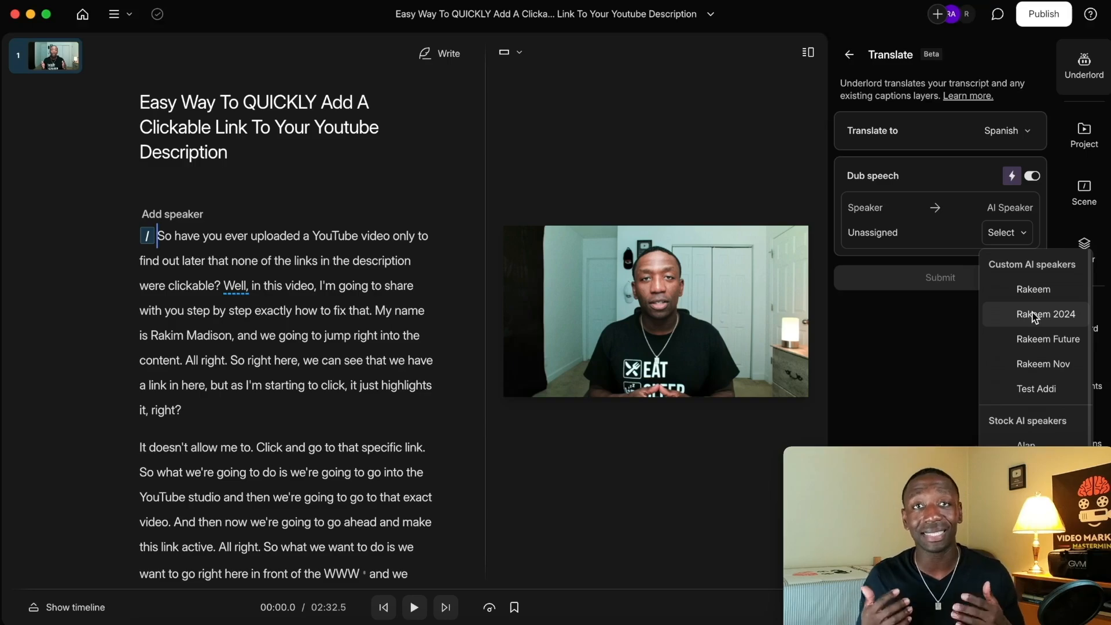
scroll(1041, 341, "down", 2)
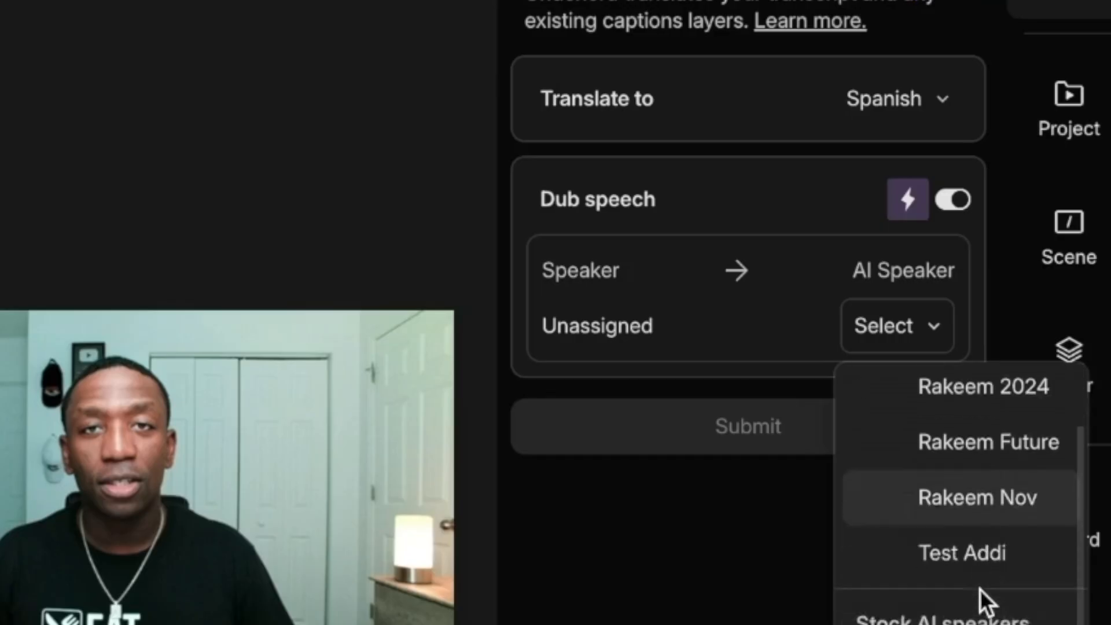
scroll(980, 589, "down", 9)
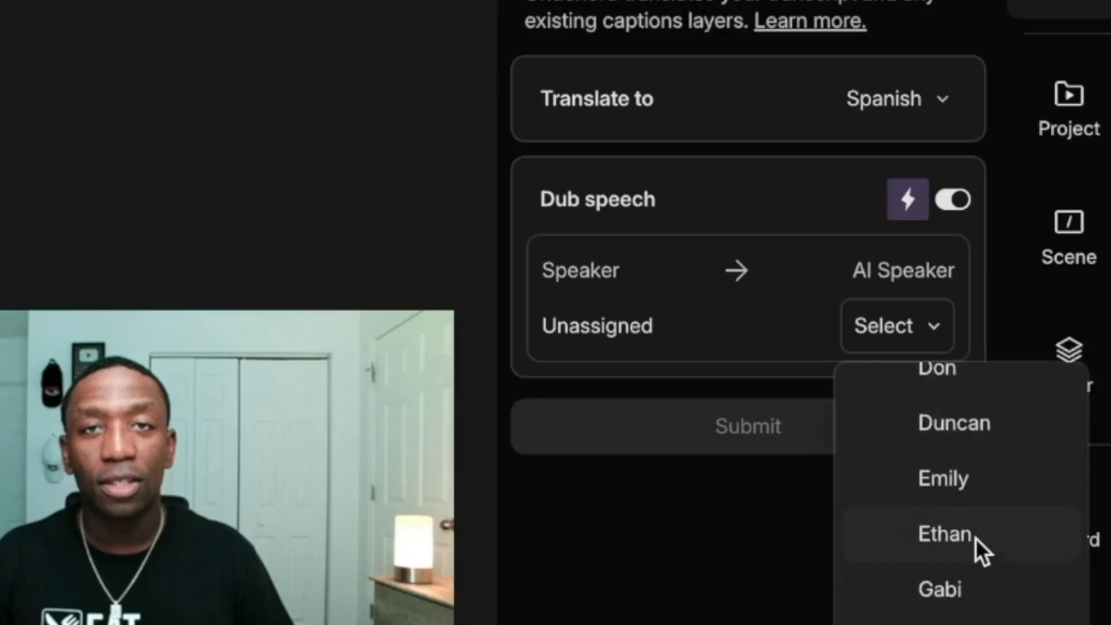
scroll(975, 538, "up", 10)
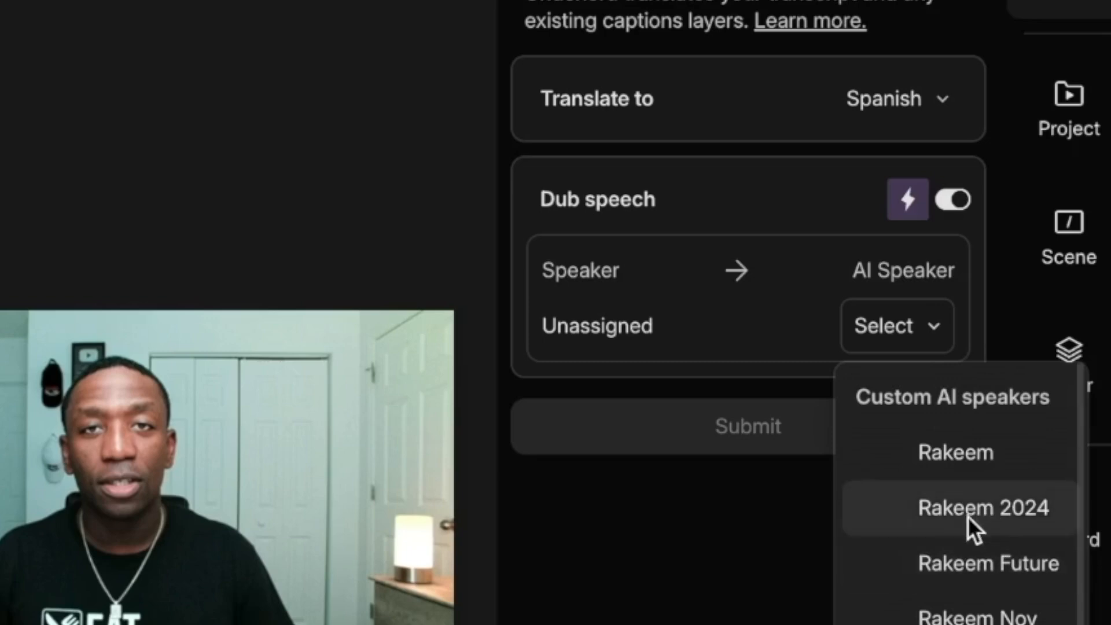
left_click(963, 520)
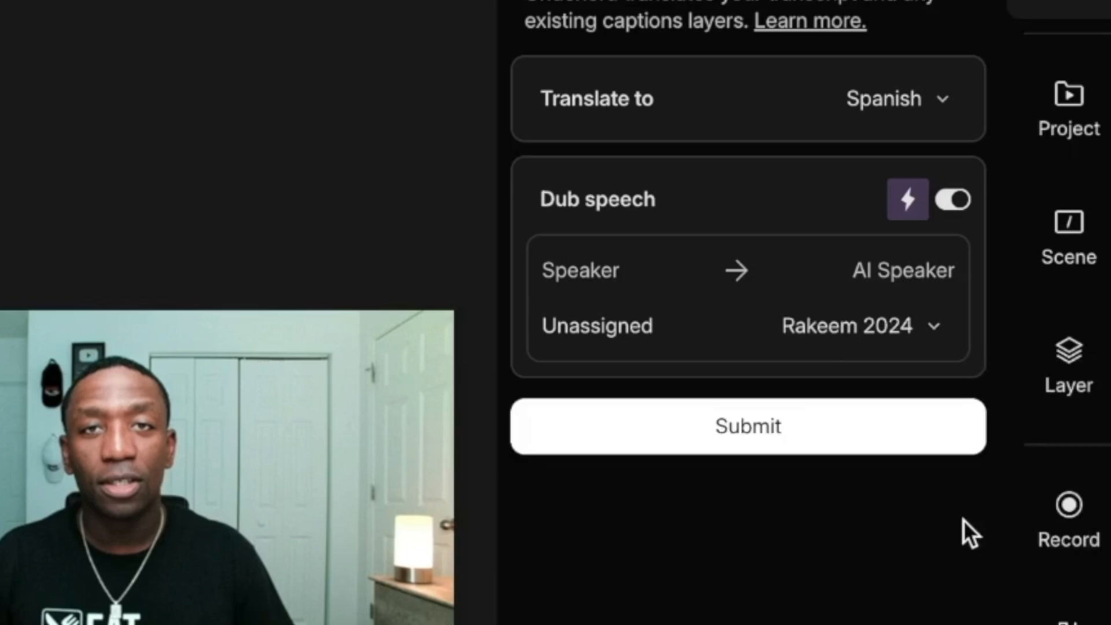
left_click(755, 432)
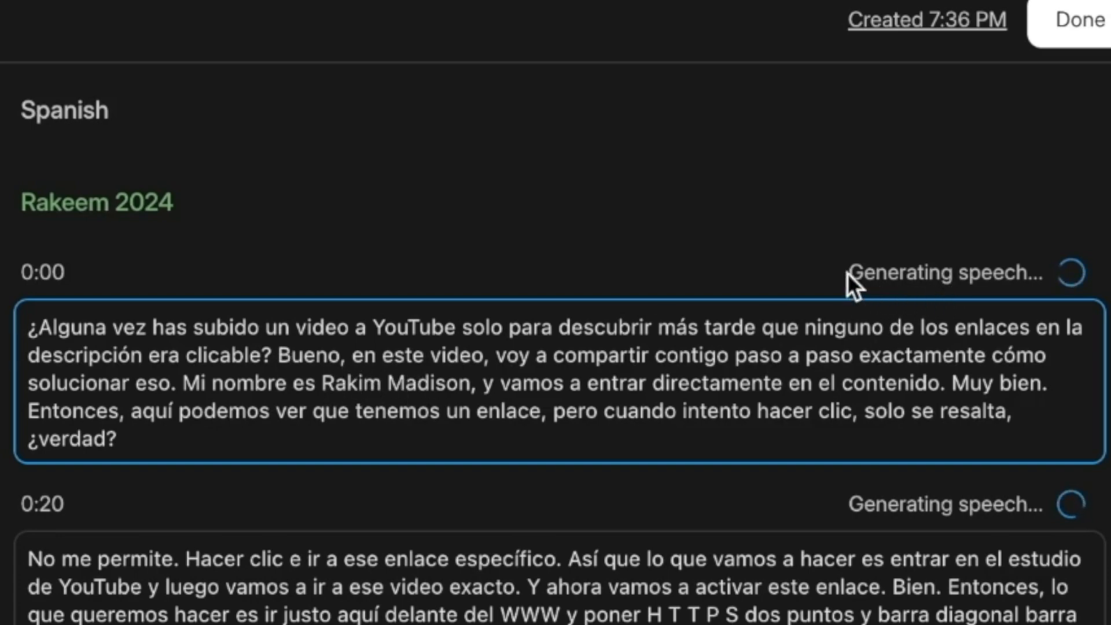
Read through the Spanish translation, preview the dubbed speech of the 0:00 segment, and finish the review.
scroll(1022, 399, "down", 20)
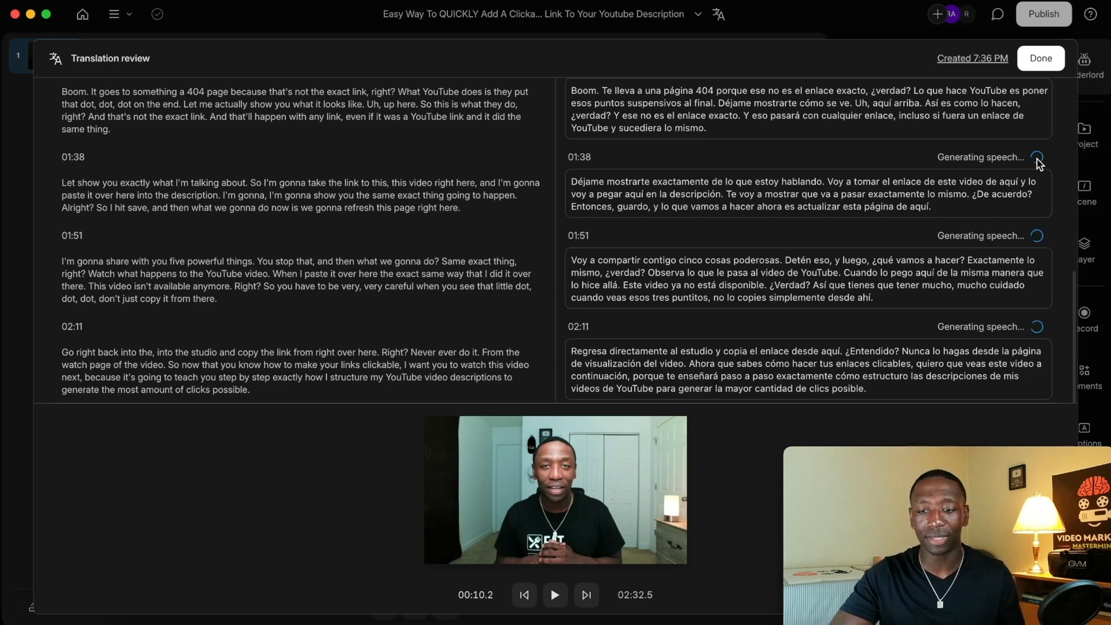
scroll(885, 122, "up", 10)
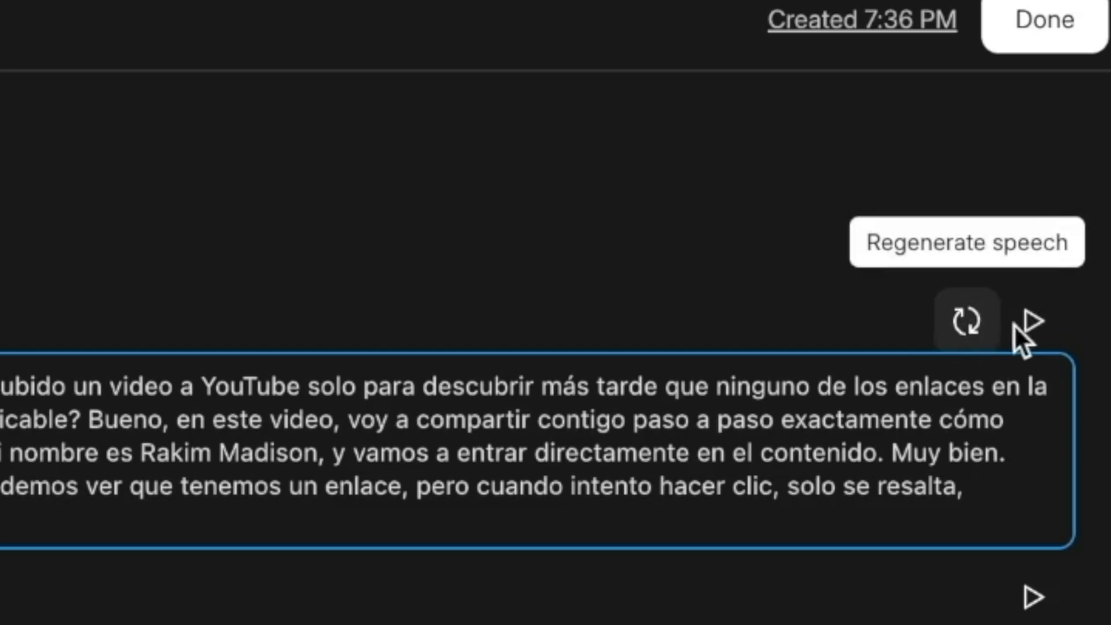
left_click(1034, 321)
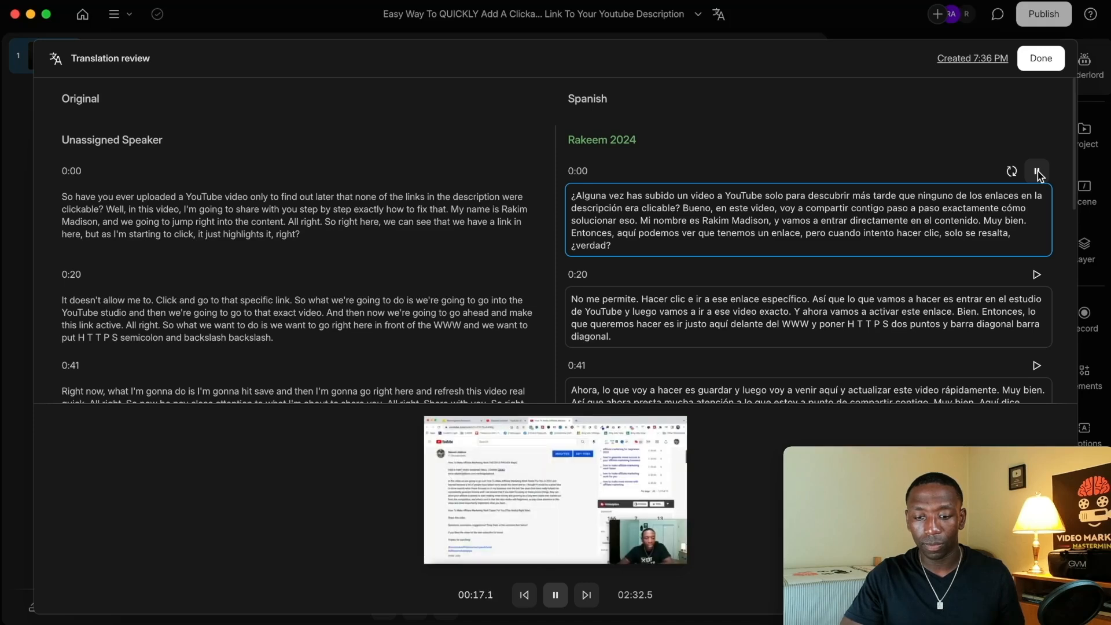
left_click(1037, 172)
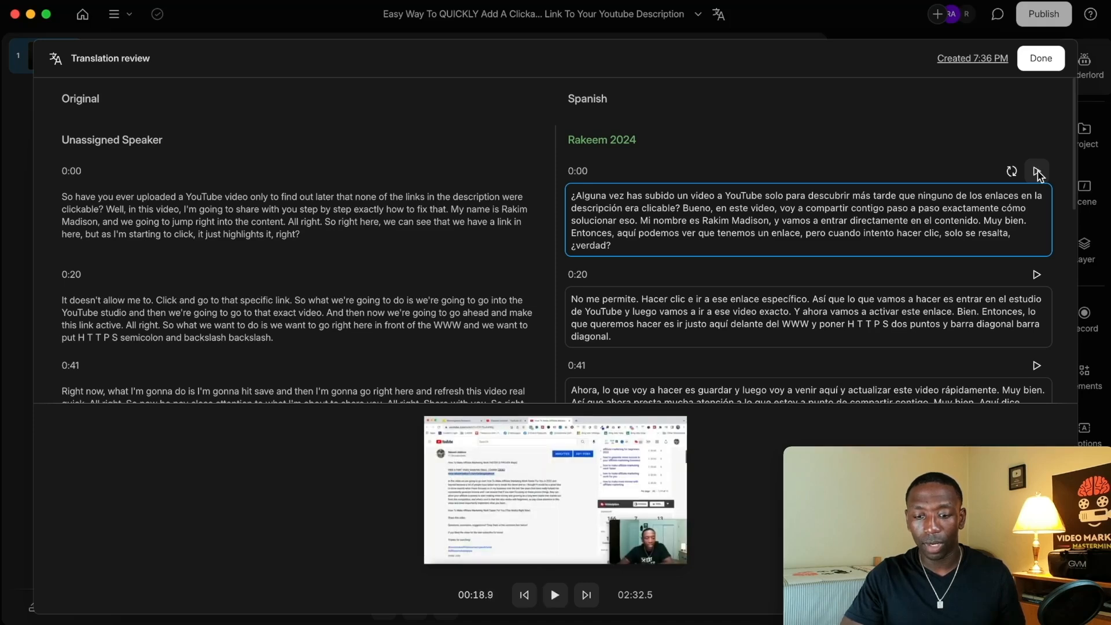
left_click(532, 600)
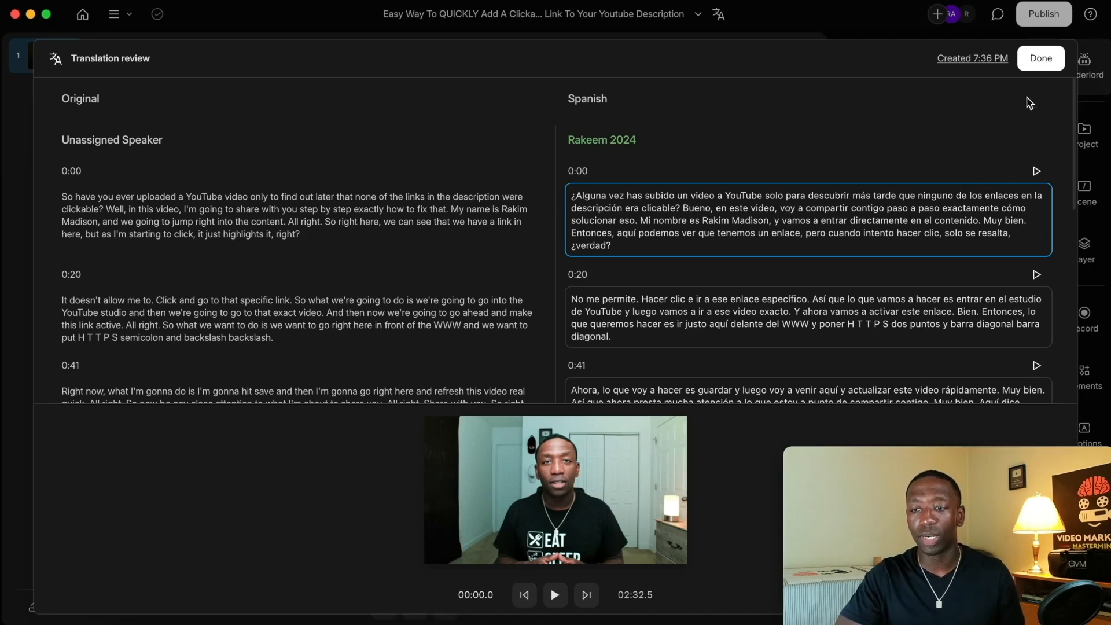
left_click(1041, 60)
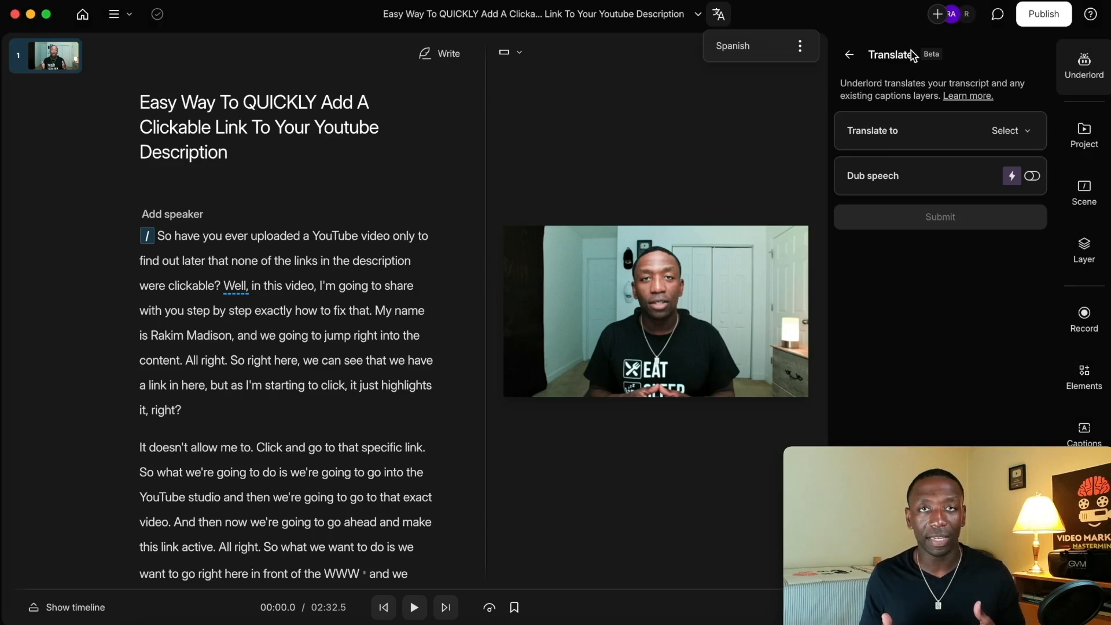
Export the Spanish version of the current composition as a video.
left_click(1090, 65)
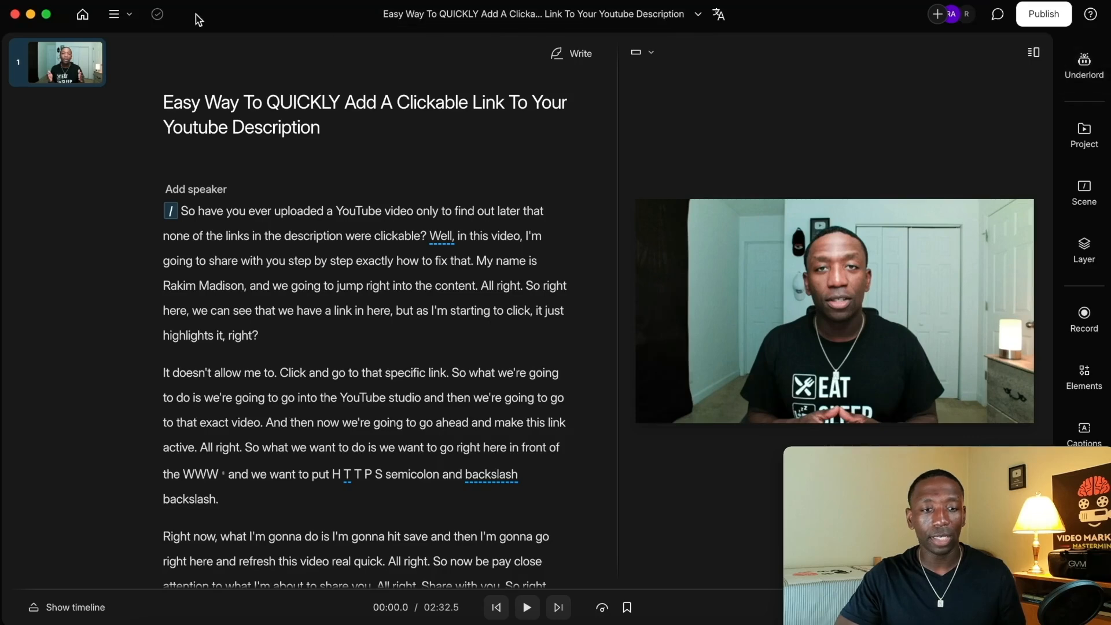
left_click(114, 14)
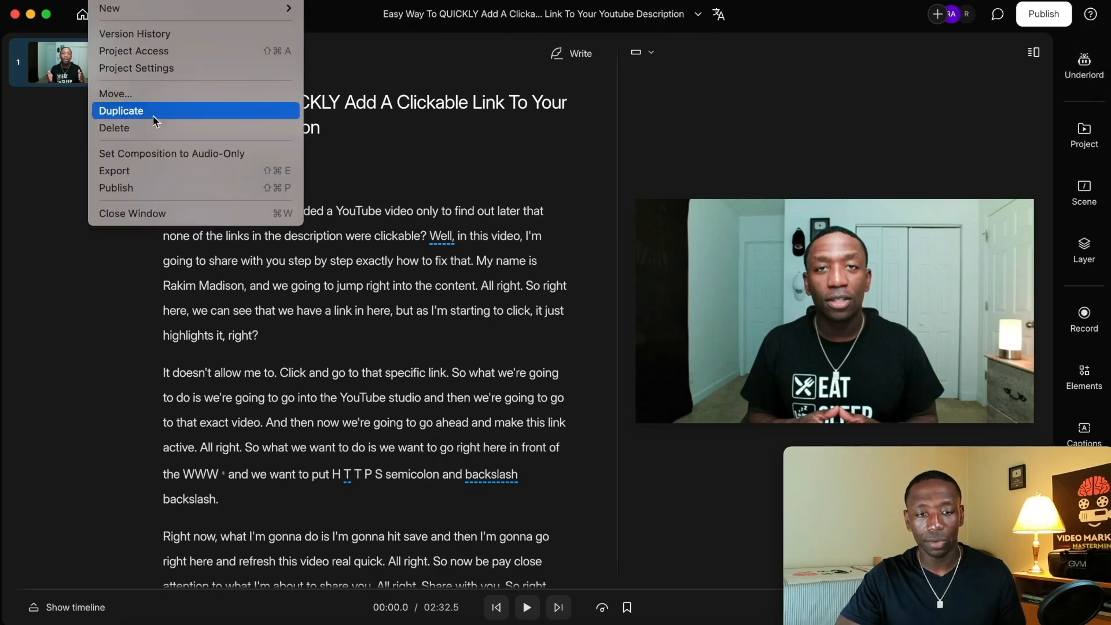
left_click(135, 171)
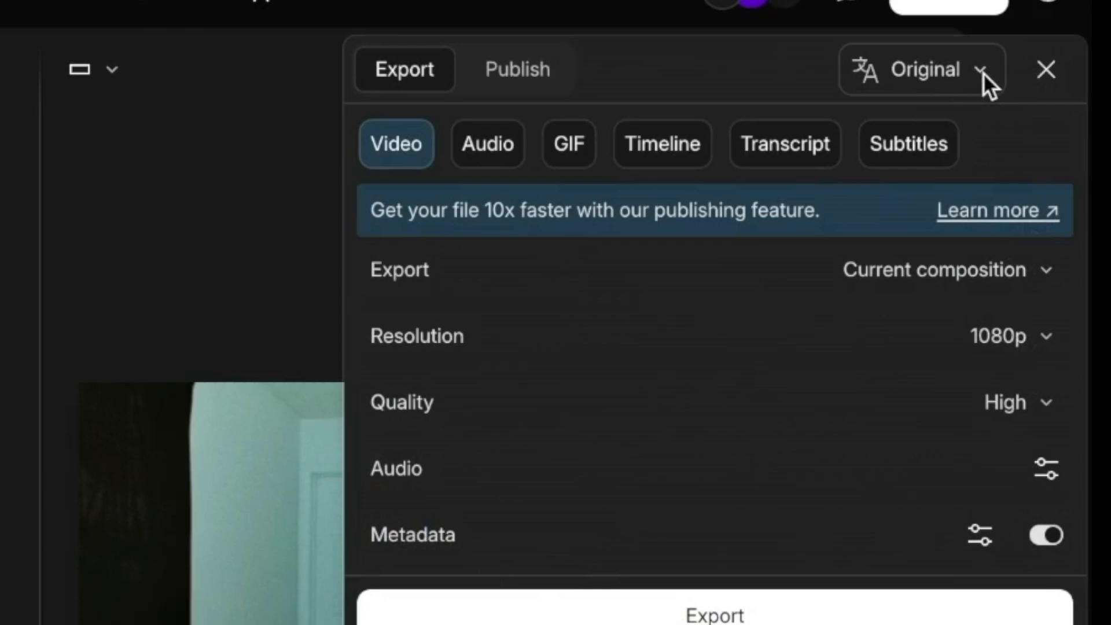
left_click(983, 72)
left_click(983, 193)
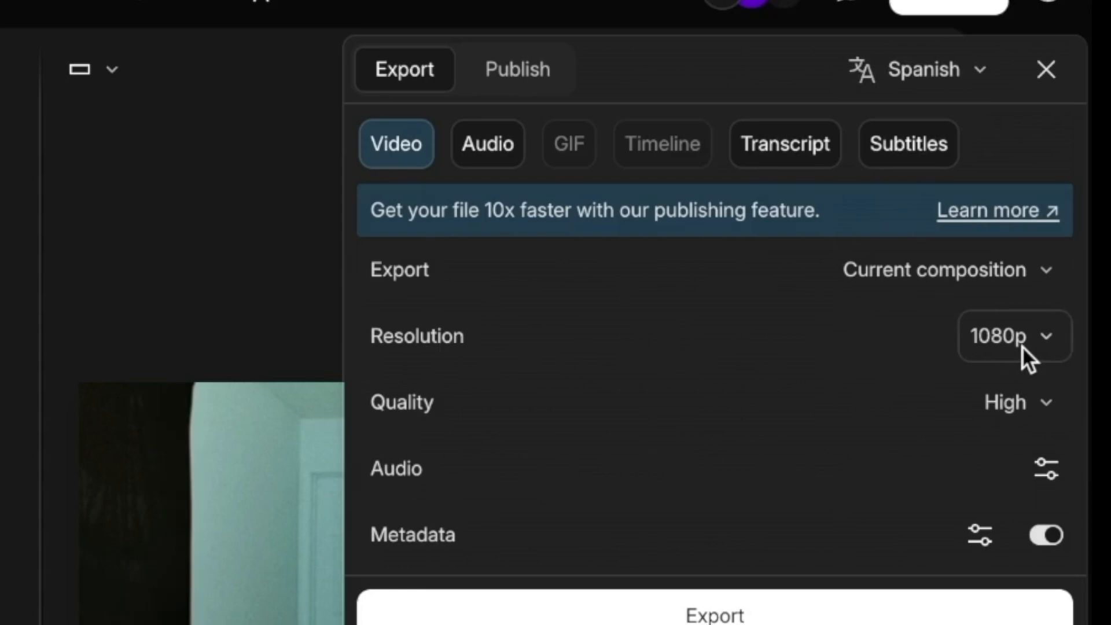
left_click(722, 618)
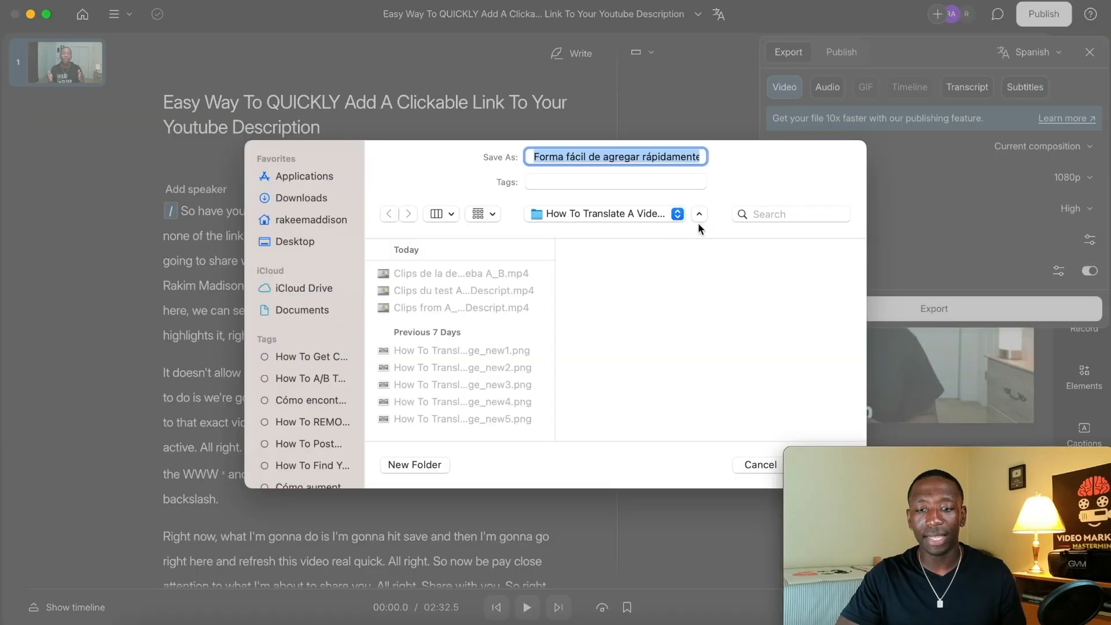